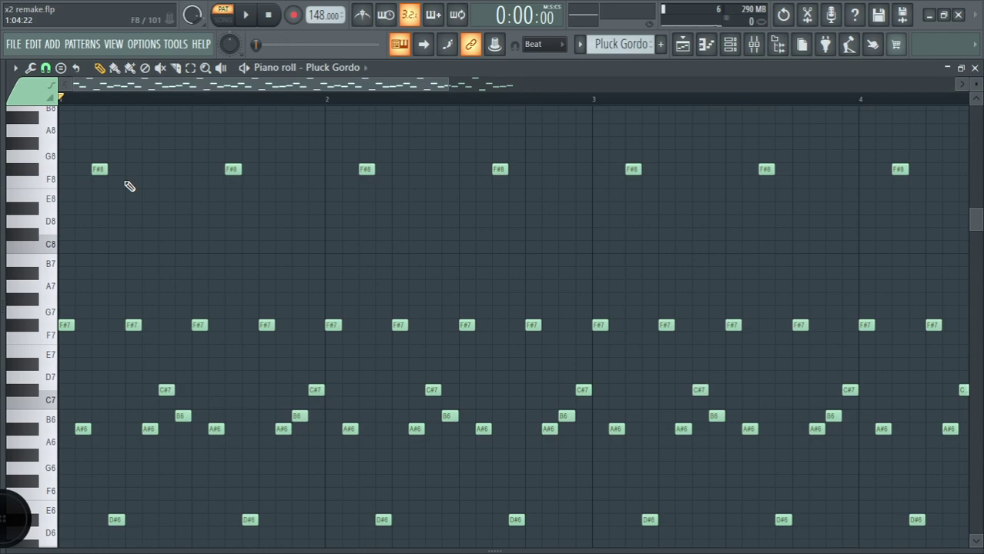
# Step: Play the Pluck Gordo pattern in the piano roll and inspect the effects on its mixer track
pyautogui.keyDown('ctrl'); pyautogui.scroll(-4, 124, 182); pyautogui.keyUp('ctrl')
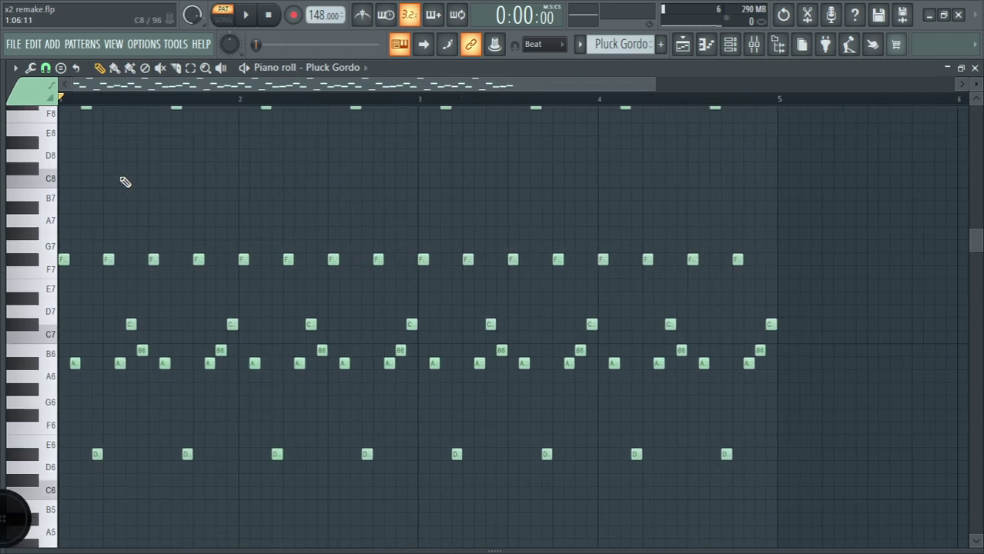
pyautogui.scroll(3, 125, 181)
pyautogui.scroll(-2, 124, 182)
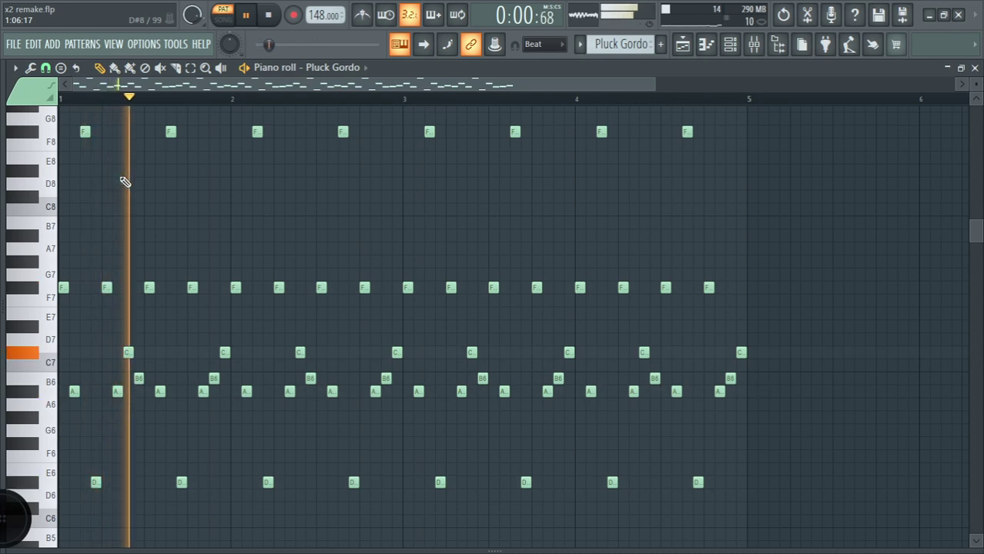
pyautogui.click(753, 43)
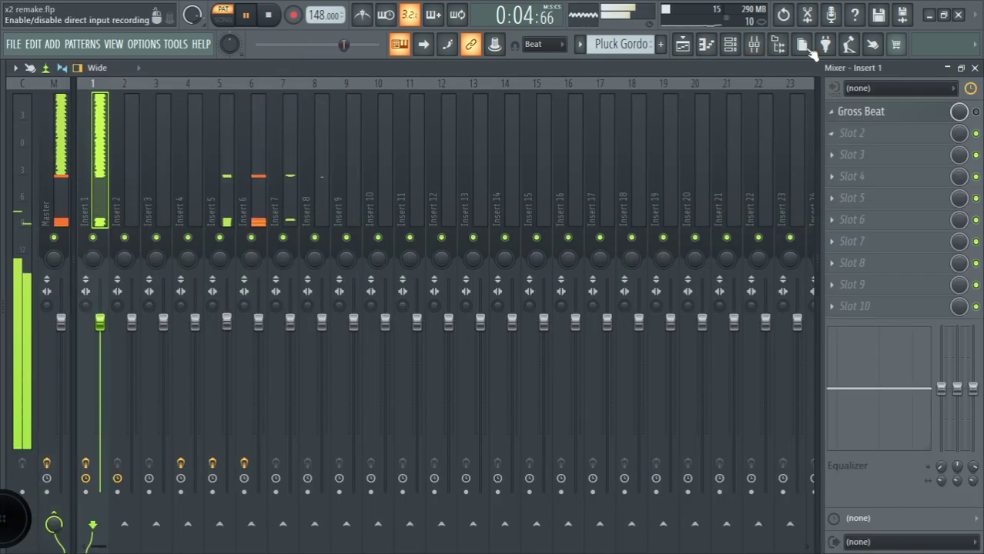
# Step: Open the Pluck Gordo channel's Harmor settings to examine the sound, and return to its piano roll
pyautogui.click(706, 44)
pyautogui.click(730, 43)
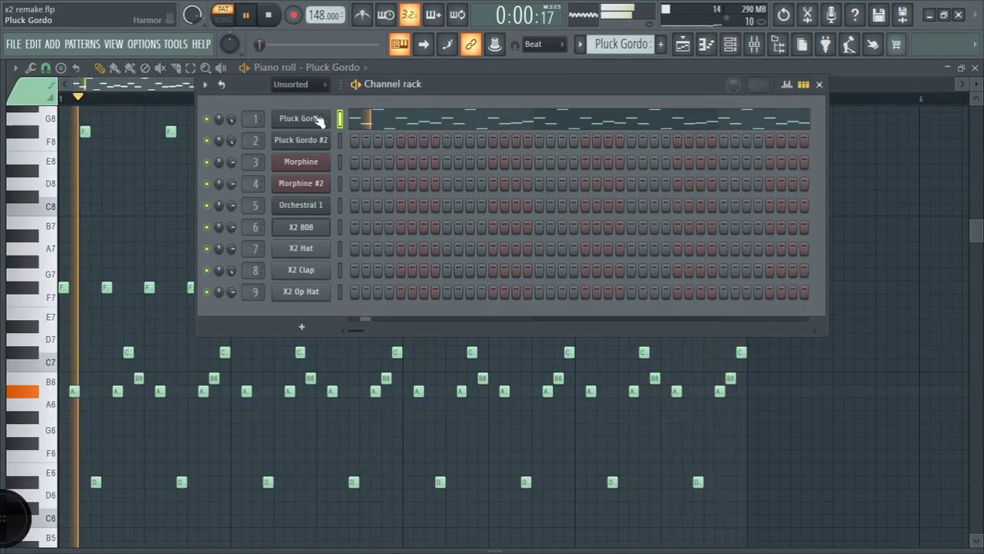
pyautogui.click(317, 121)
pyautogui.moveTo(433, 169); pyautogui.dragTo(428, 68)
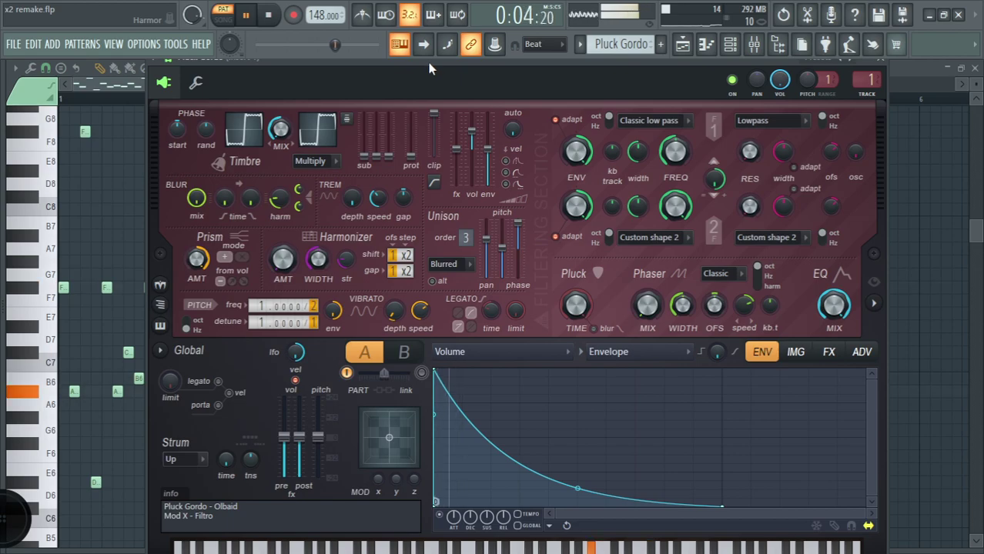
pyautogui.click(704, 46)
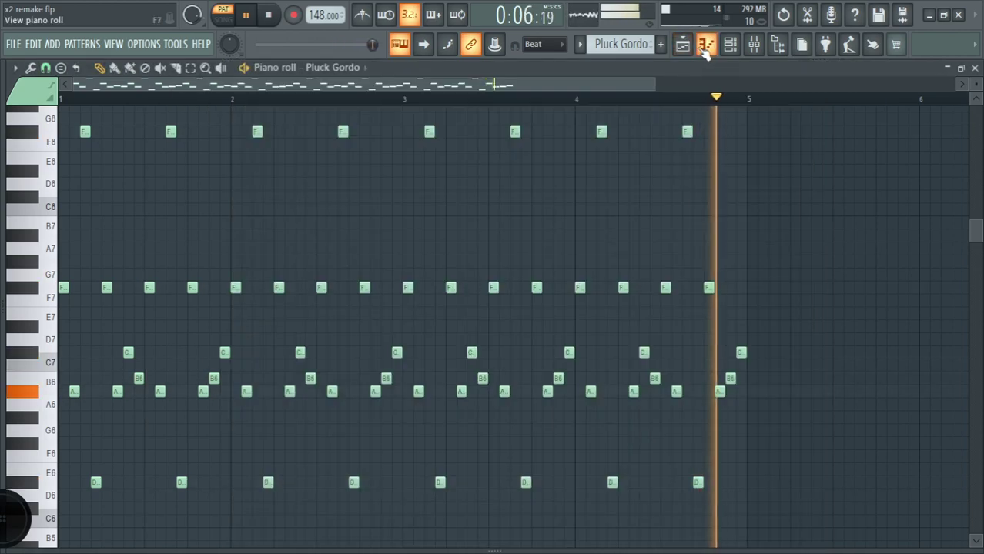
# Step: Switch to the Pluck Gordo #2 pattern and play its notes in the piano roll
pyautogui.click(580, 46)
pyautogui.click(606, 80)
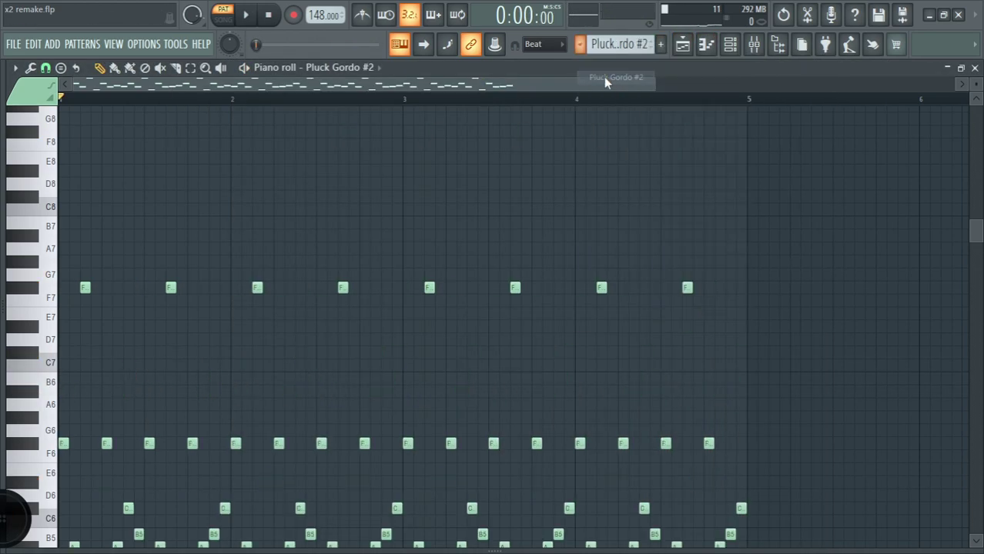
pyautogui.scroll(-4, 459, 221)
pyautogui.press('space')
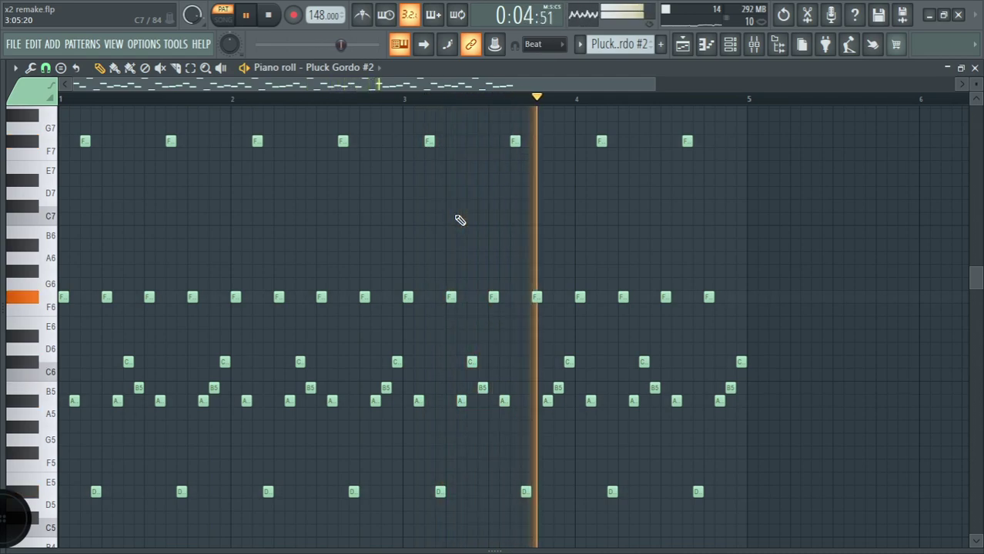
pyautogui.press('space')
# Step: Play the Morphine pattern and the Morphine #2 pattern in the piano roll
pyautogui.click(580, 44)
pyautogui.click(605, 91)
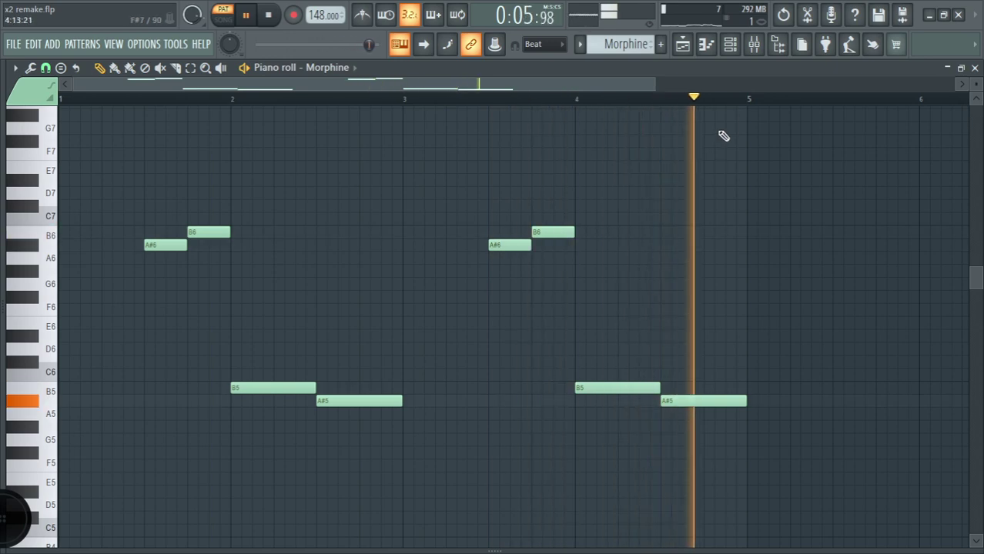
pyautogui.click(582, 44)
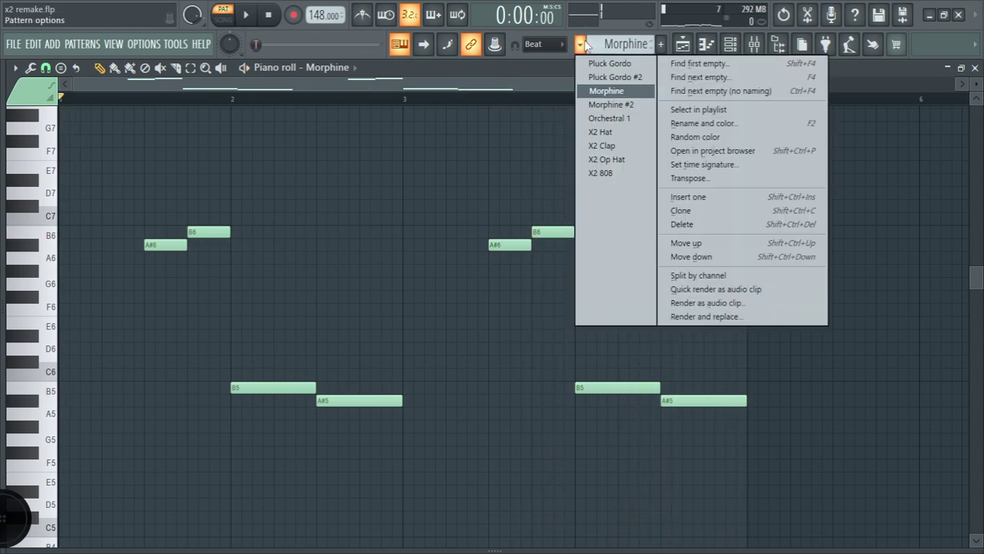
pyautogui.click(620, 104)
pyautogui.press('space')
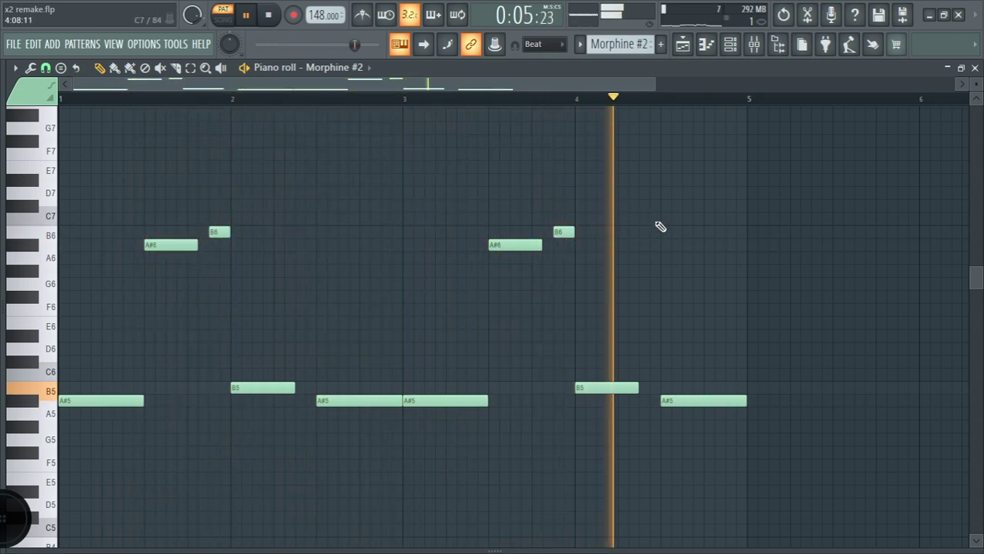
# Step: Load the LED Aggressive Oddysey FG preset from the Leads bank on the Morphine channel, and return to the piano roll
pyautogui.click(730, 48)
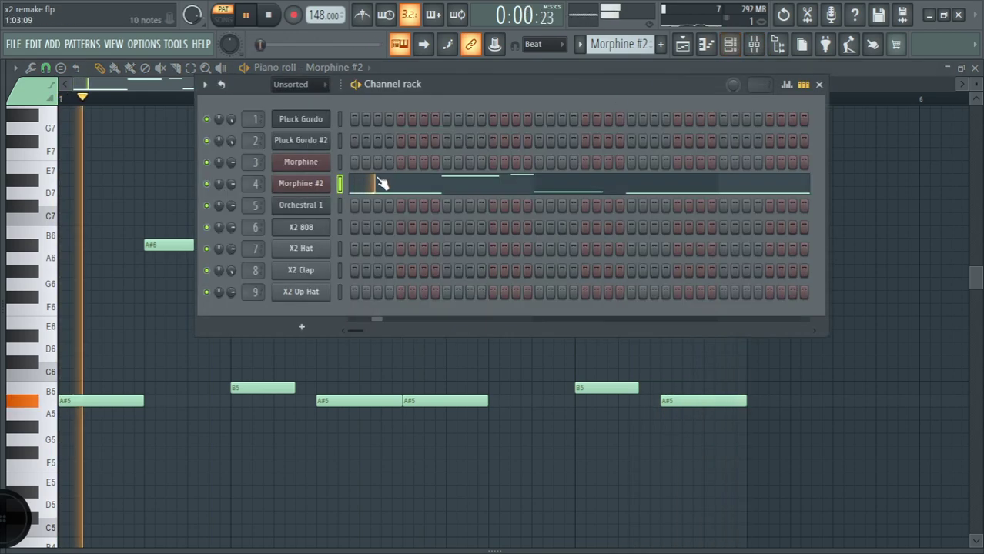
pyautogui.click(314, 163)
pyautogui.moveTo(356, 208); pyautogui.dragTo(450, 85)
pyautogui.click(262, 151)
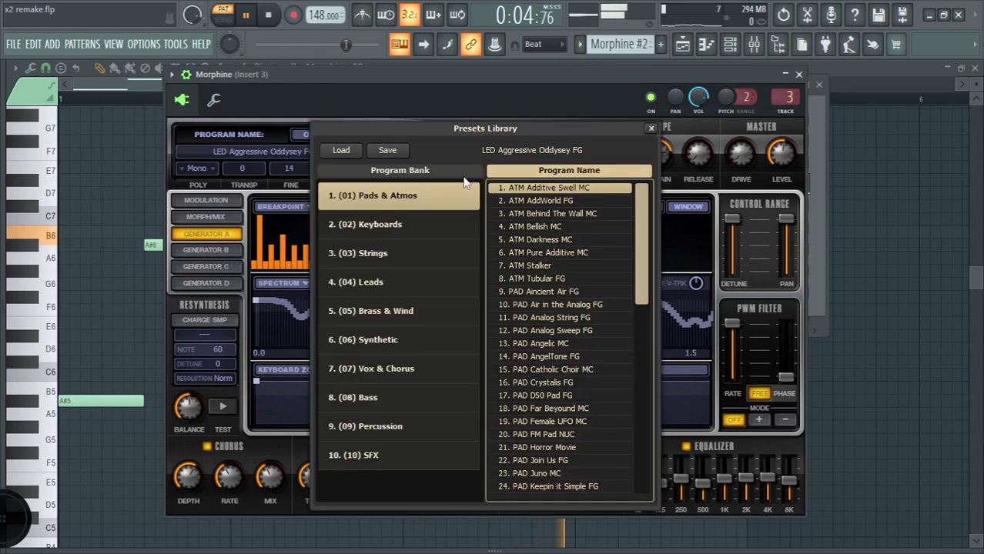
pyautogui.click(386, 280)
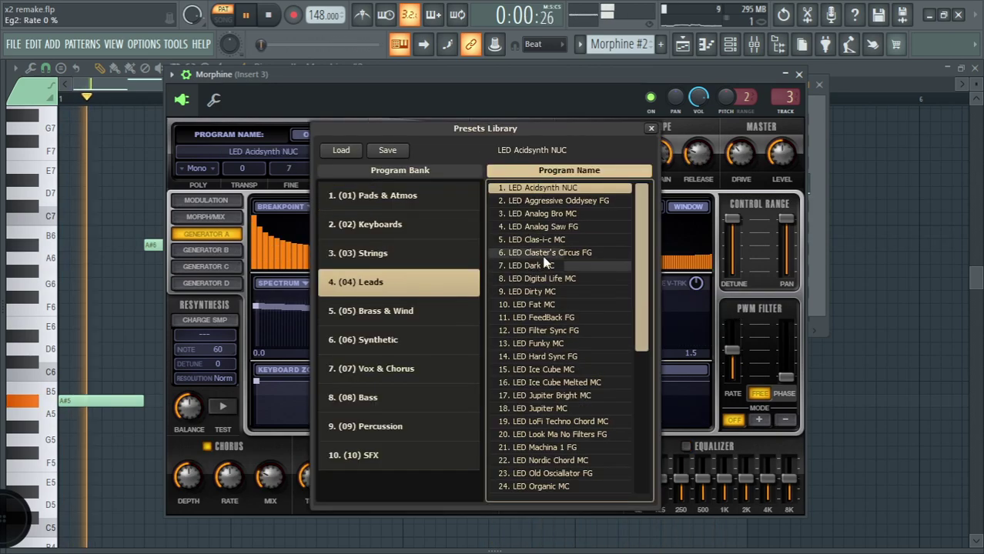
pyautogui.click(555, 200)
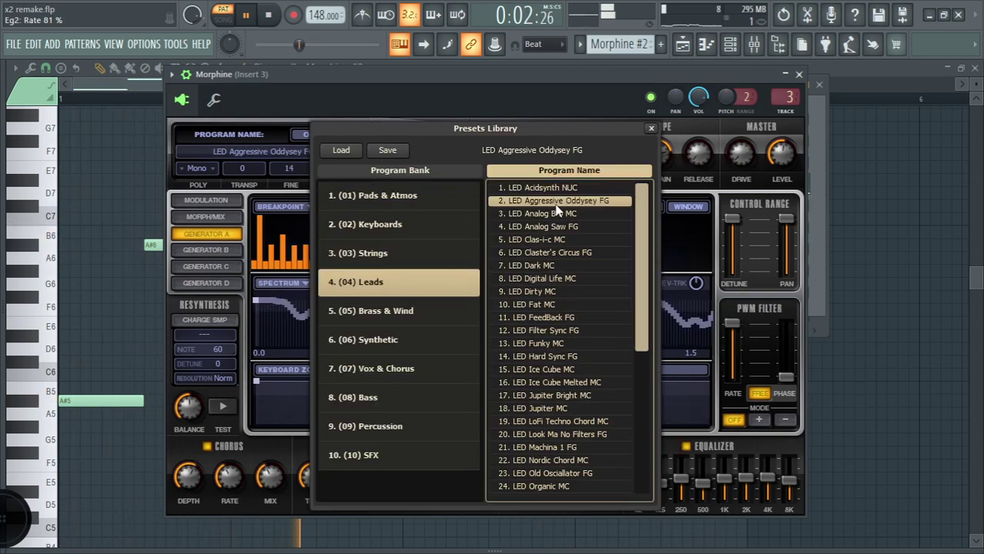
pyautogui.click(706, 44)
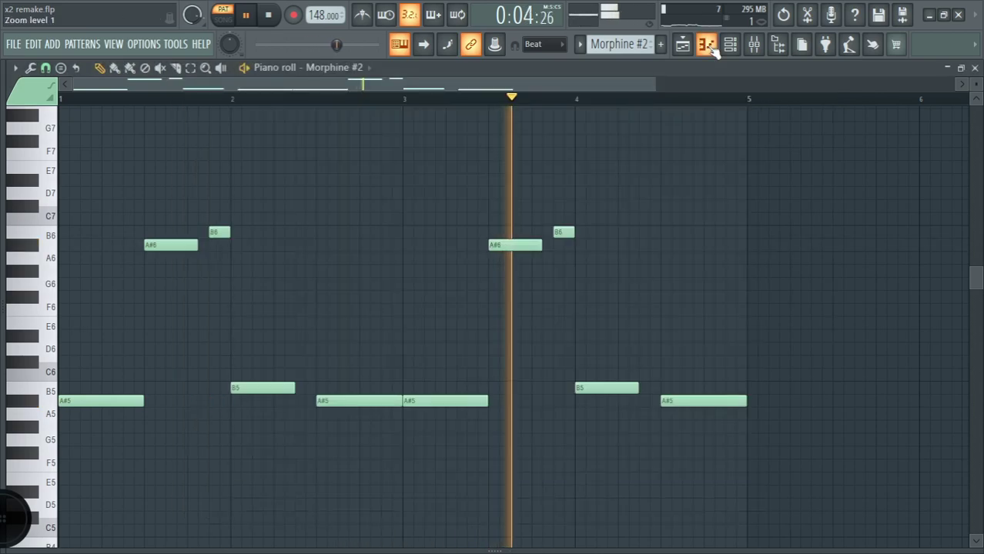
# Step: Switch to the Orchestral 1 pattern and play its notes in the piano roll
pyautogui.press('space')
pyautogui.click(581, 46)
pyautogui.click(612, 118)
pyautogui.scroll(-10, 400, 241)
pyautogui.press('space')
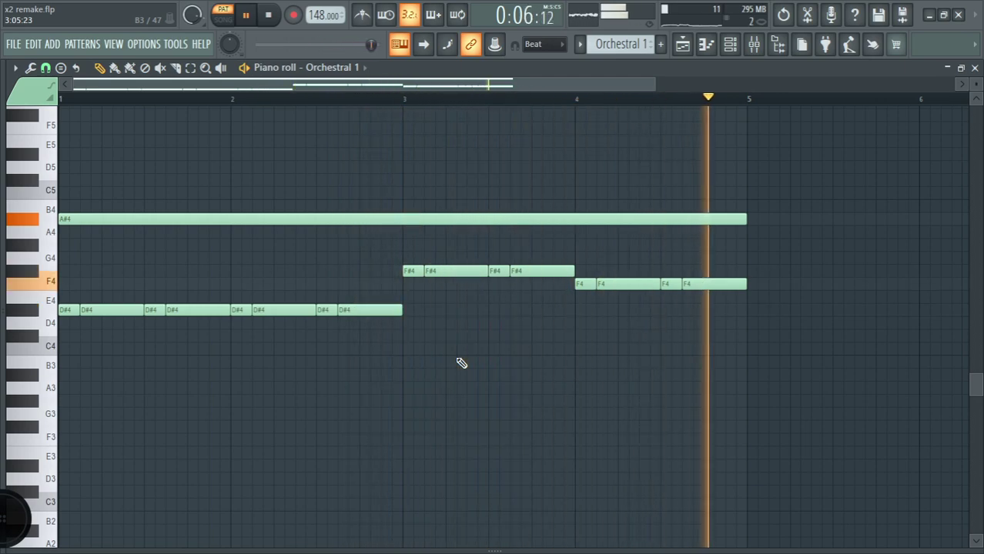
# Step: Inspect the effects on mixer Insert 5, which carries the Orchestral 1 sound
pyautogui.click(755, 45)
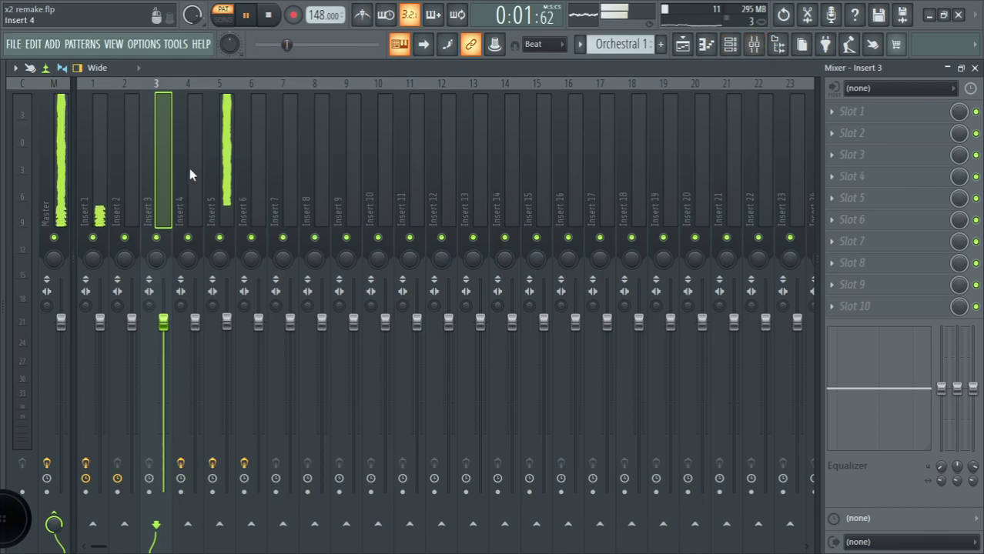
pyautogui.click(224, 171)
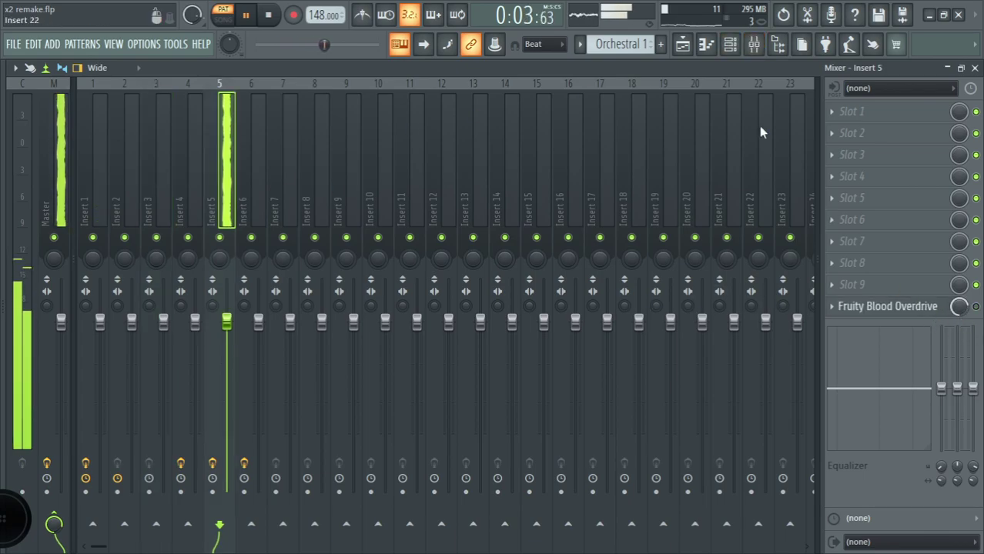
pyautogui.click(718, 45)
# Step: Open the Orchestral 1 channel's Sytrus settings to examine the sound, and return to the piano roll
pyautogui.click(728, 46)
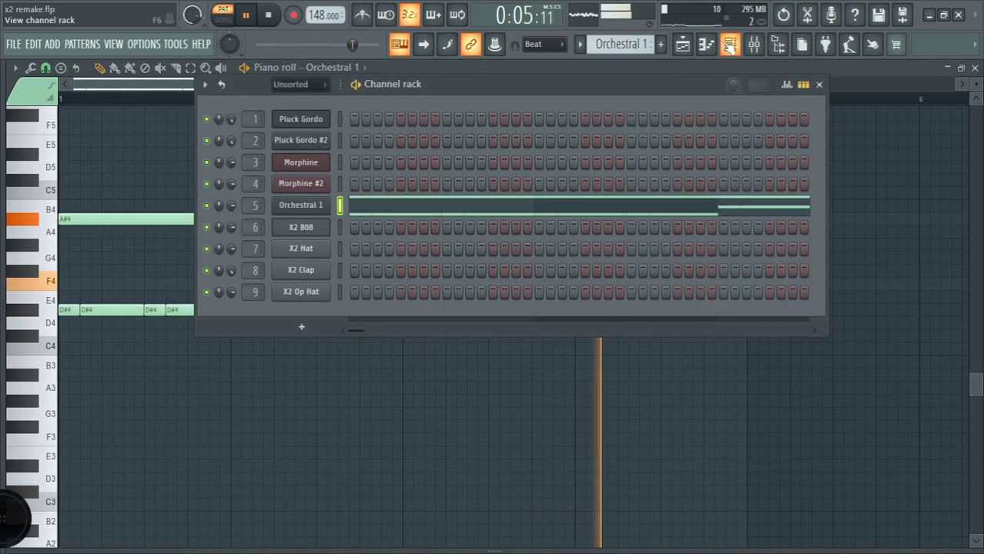
pyautogui.click(299, 206)
pyautogui.moveTo(431, 227); pyautogui.dragTo(477, 177)
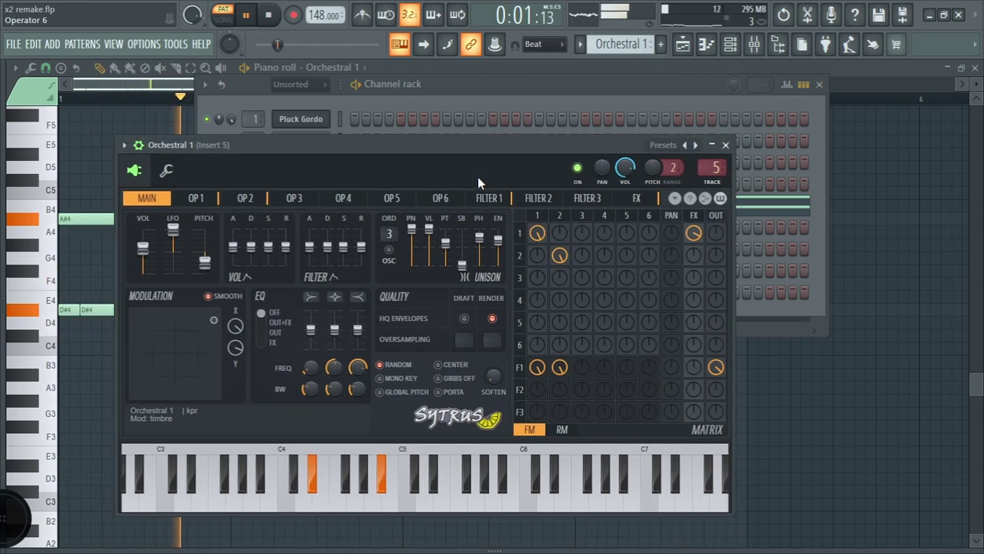
pyautogui.click(708, 47)
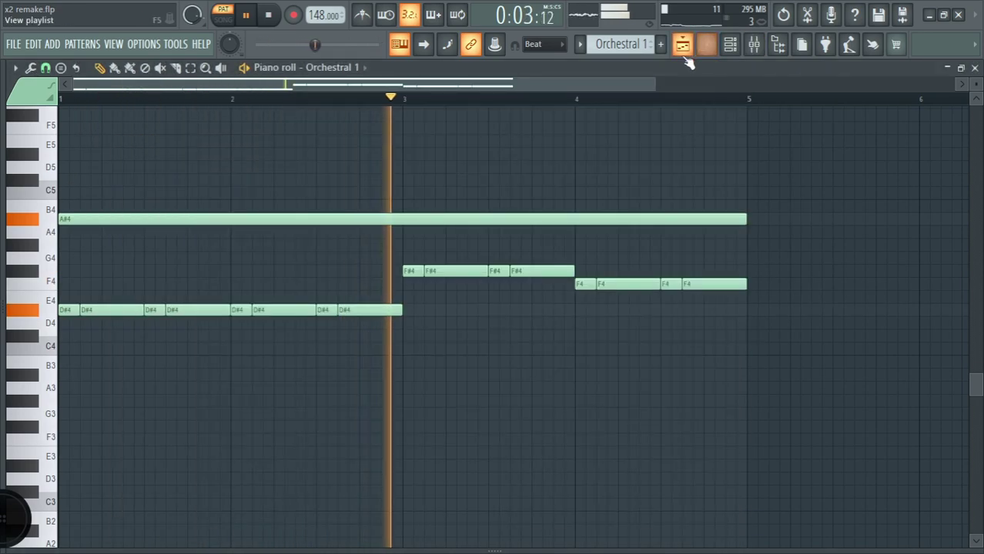
# Step: Switch to the X2 Hat pattern and play its notes in the piano roll
pyautogui.click(580, 45)
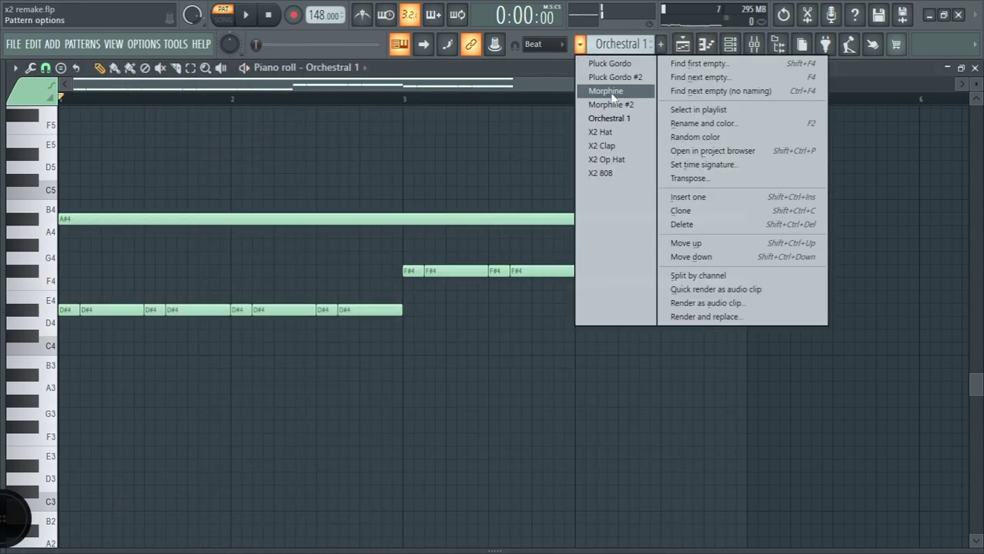
pyautogui.click(603, 133)
pyautogui.scroll(8, 581, 215)
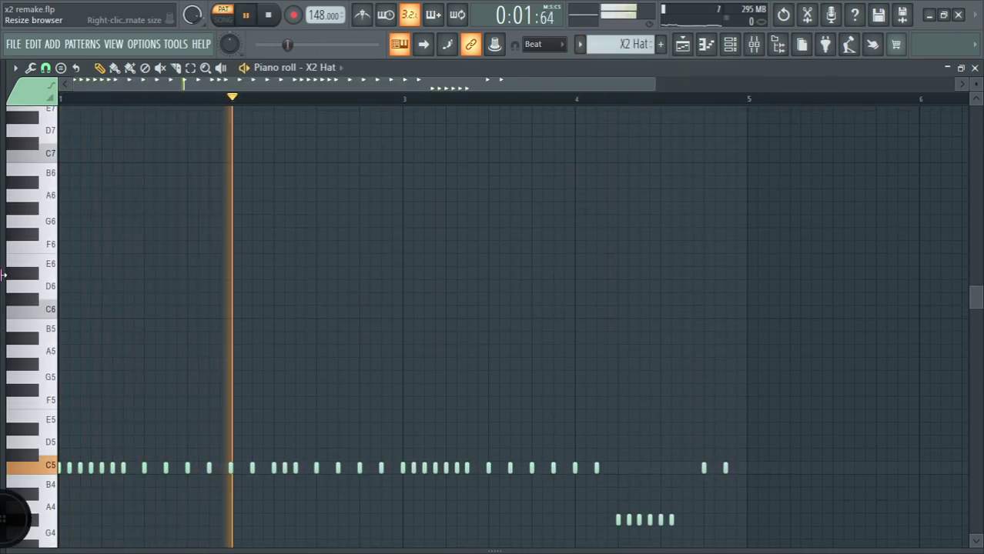
# Step: Show the browser and expand the Whole Lotta Red drum kit down to the №6 X2 samples in the №1 PINK TAPE pack
pyautogui.hotkey('alt', 'F8')
pyautogui.scroll(-15, 139, 334)
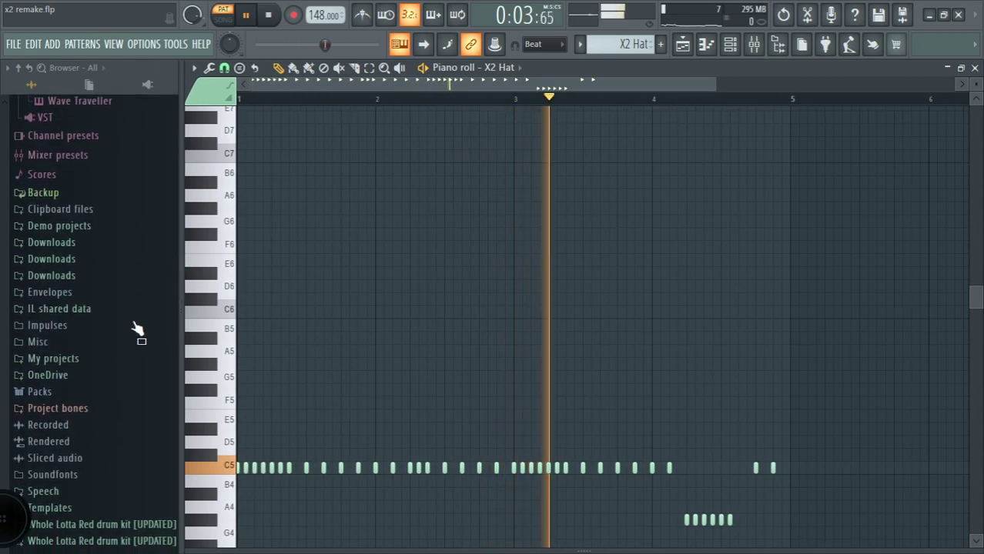
pyautogui.click(102, 529)
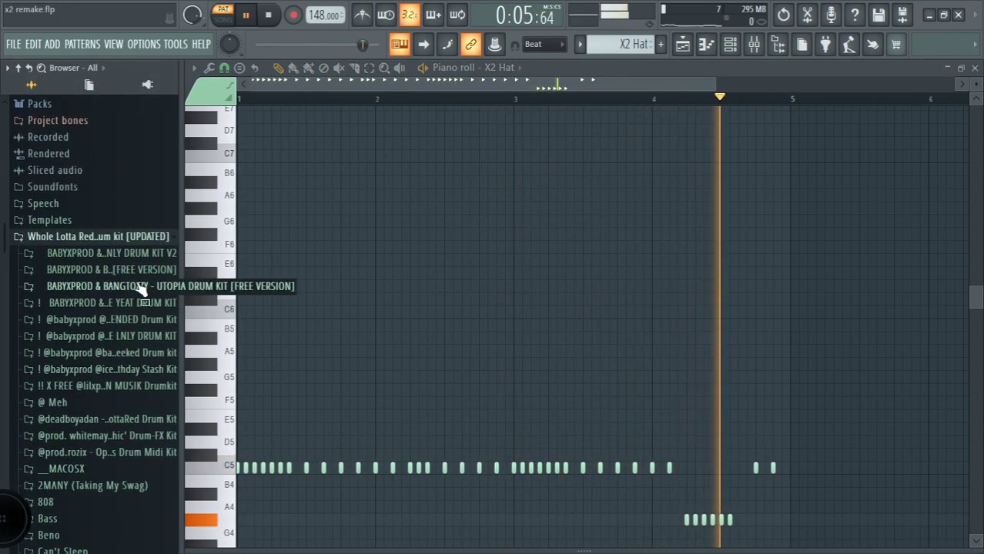
pyautogui.click(158, 277)
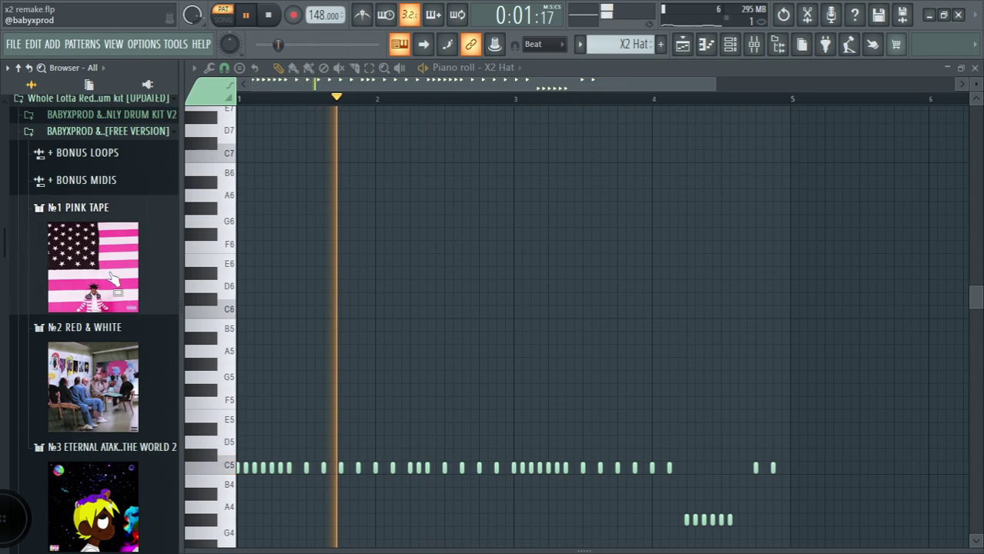
pyautogui.click(113, 435)
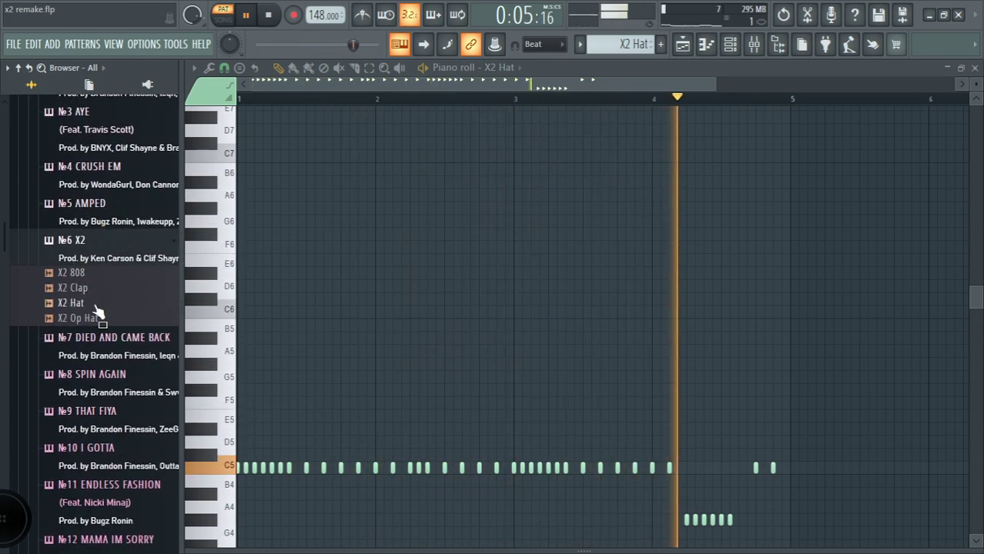
# Step: Switch to the X2 Clap pattern and play its notes in the piano roll
pyautogui.press('space')
pyautogui.click(582, 45)
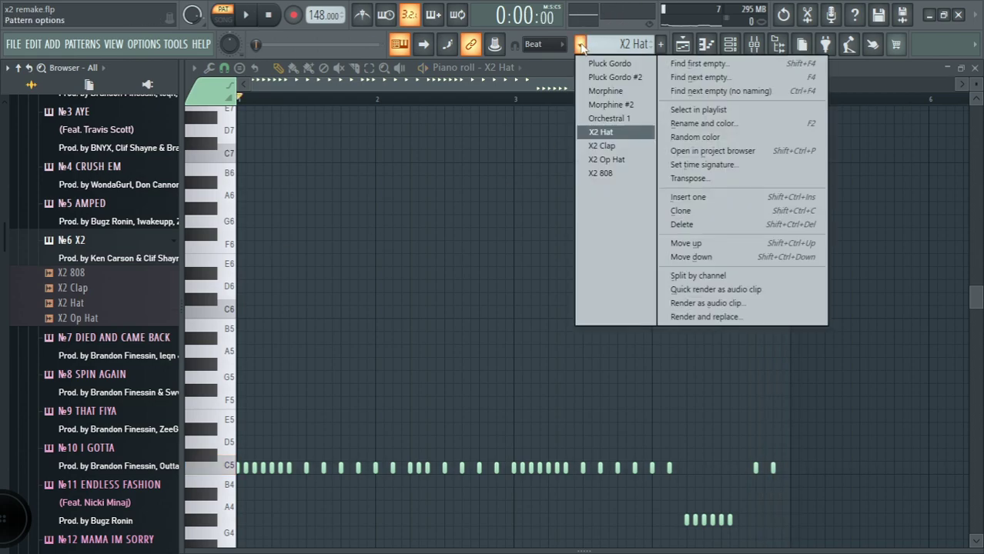
pyautogui.click(602, 147)
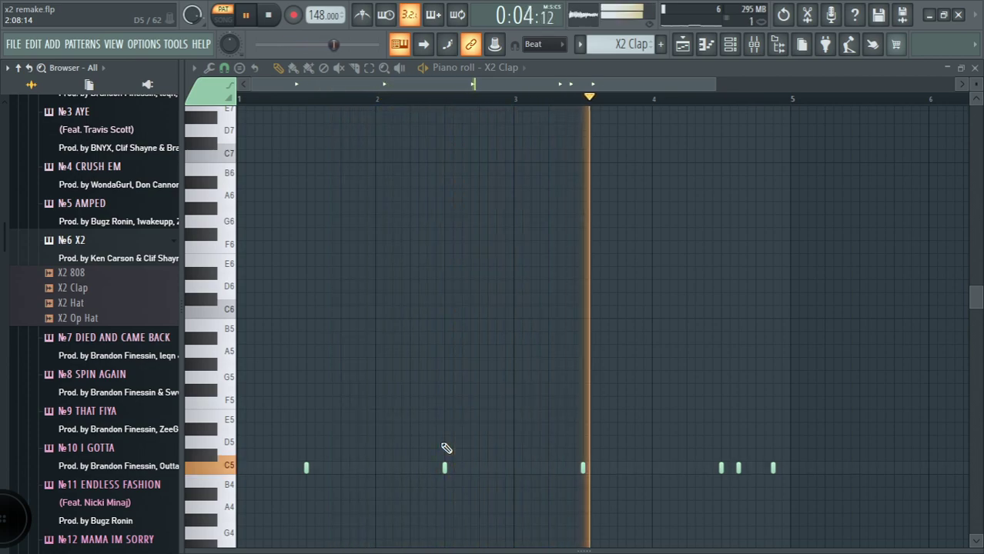
pyautogui.press('space')
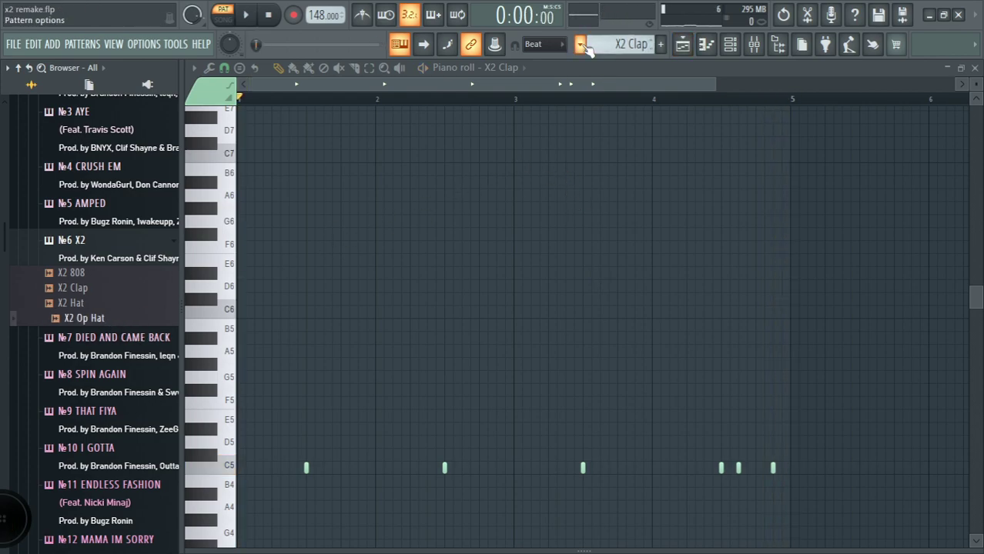
# Step: Play the X2 Op Hat pattern and the X2 808 pattern in the piano roll
pyautogui.click(582, 46)
pyautogui.click(607, 166)
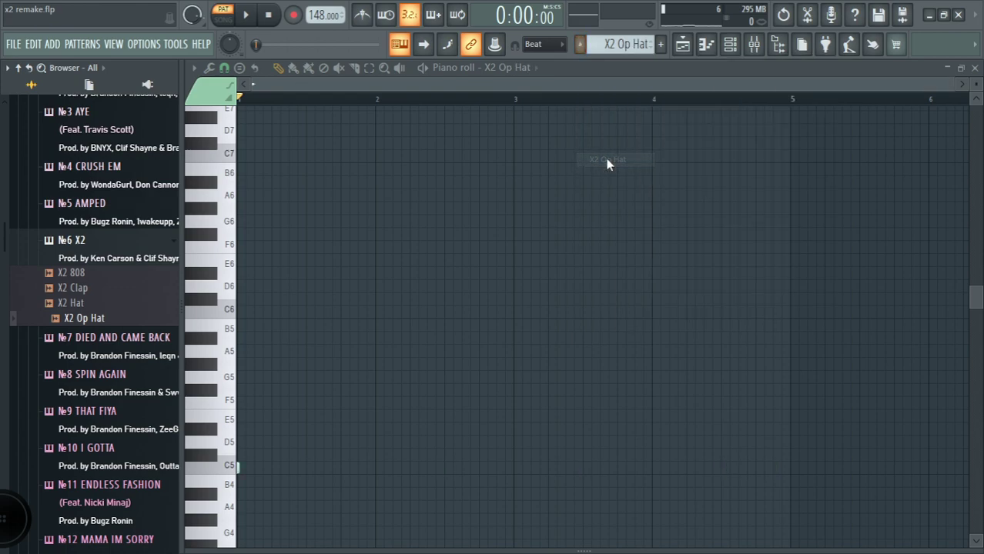
pyautogui.press('space')
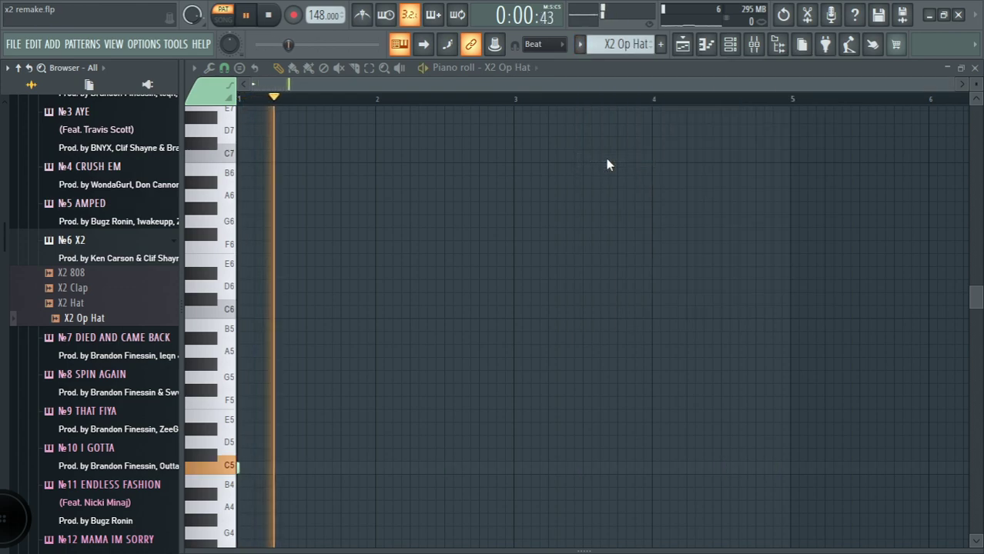
pyautogui.click(580, 46)
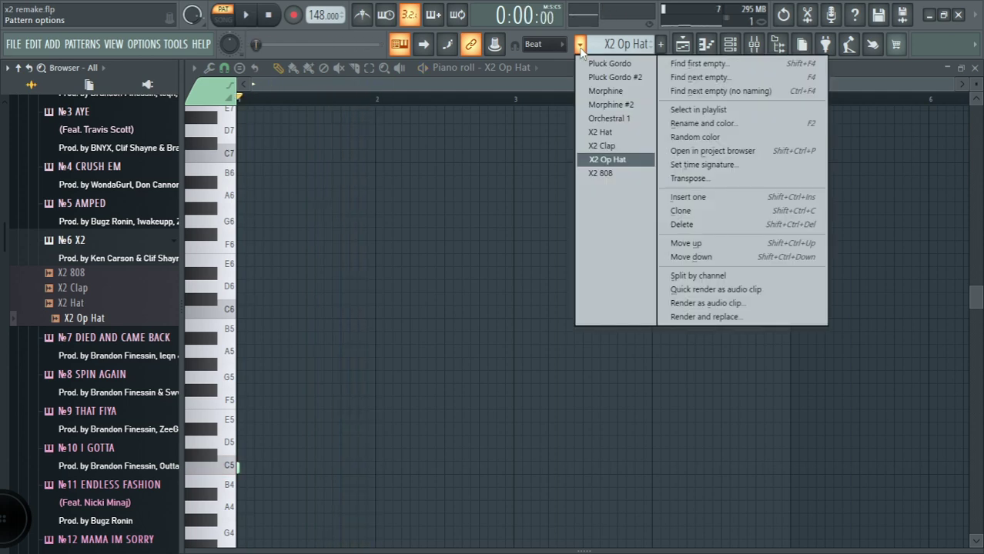
pyautogui.click(607, 174)
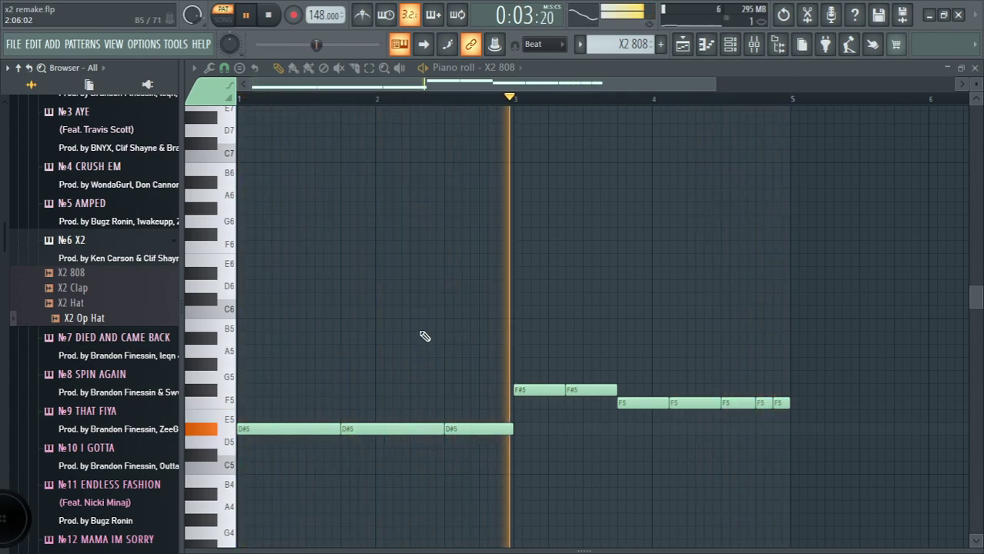
# Step: Transpose the X2 808 notes down three semitones during playback, and return them up three semitones
pyautogui.click(443, 327)
pyautogui.rightClick(443, 325)
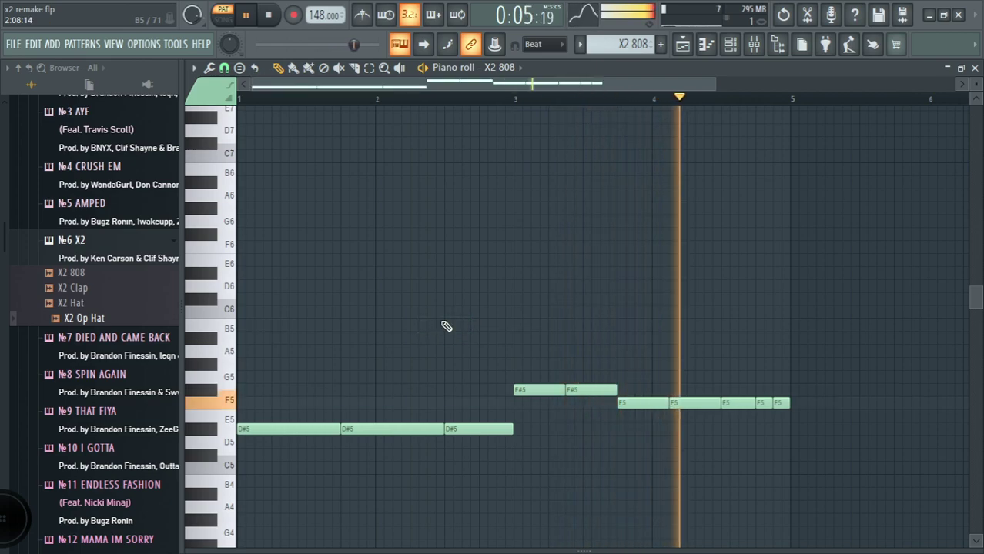
pyautogui.press('Down')
pyautogui.press('Down')
pyautogui.press('Down')
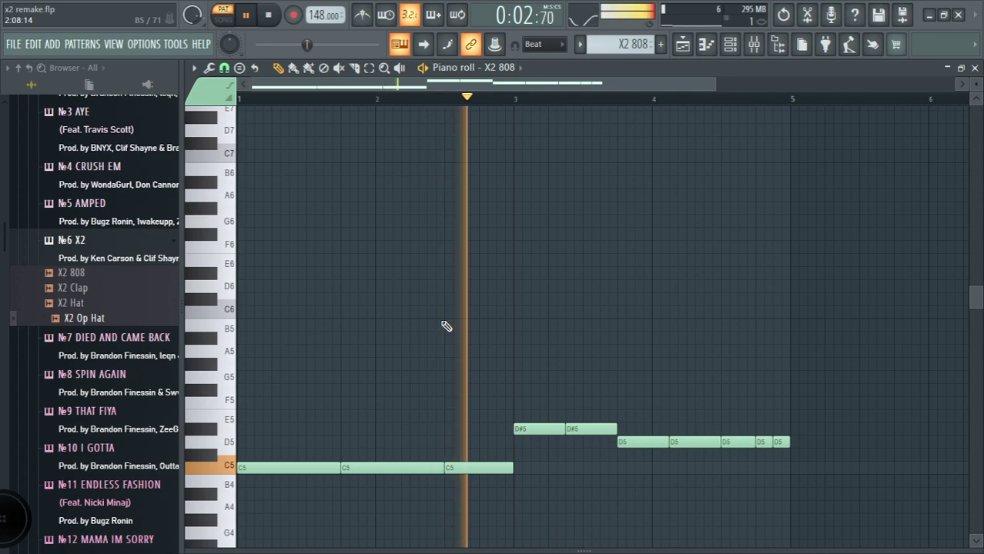
pyautogui.hotkey('shift', 'Up')
pyautogui.hotkey('shift', 'Up')
pyautogui.hotkey('shift', 'Up')
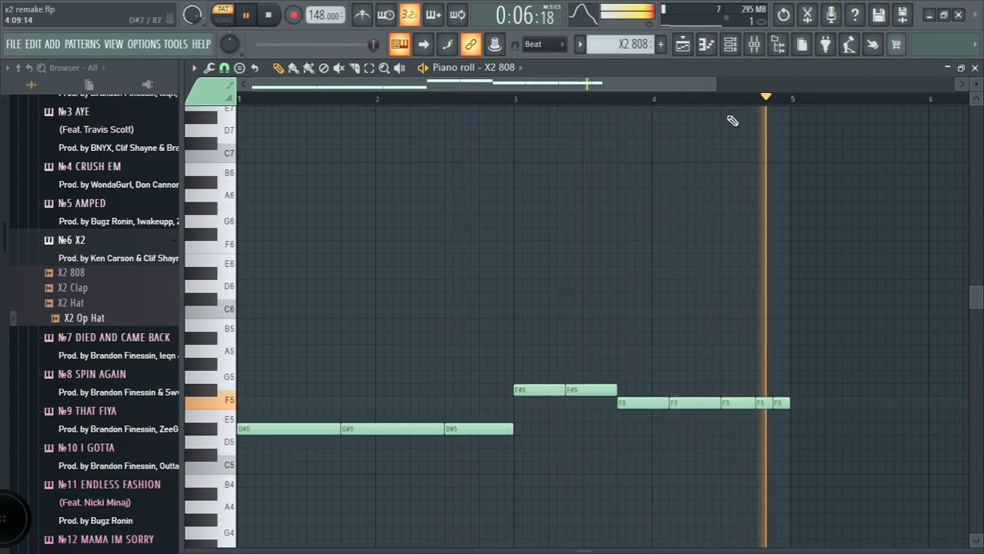
# Step: Examine the Fruity Blood Overdrive settings on mixer Insert 6 and return to the X2 808 piano roll
pyautogui.click(753, 44)
pyautogui.click(426, 155)
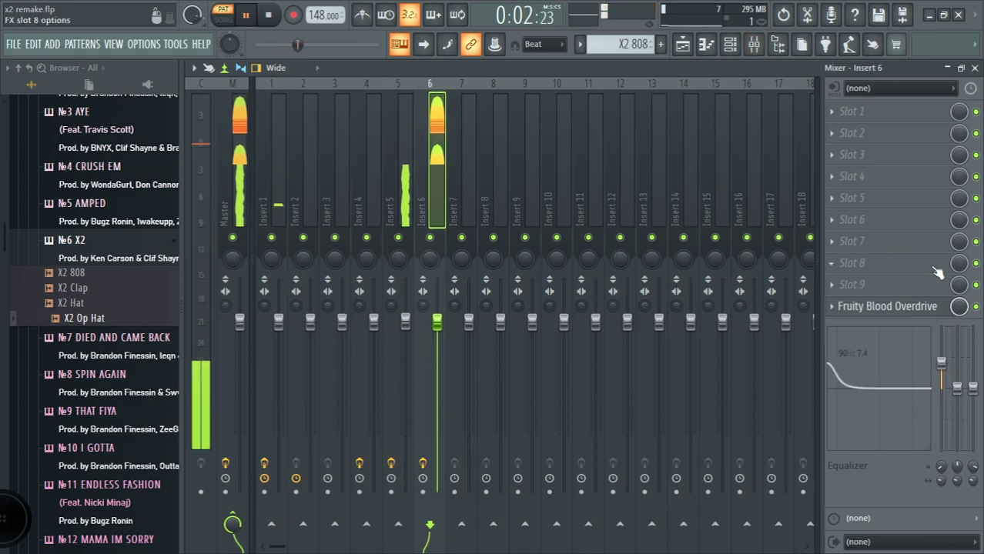
pyautogui.click(931, 308)
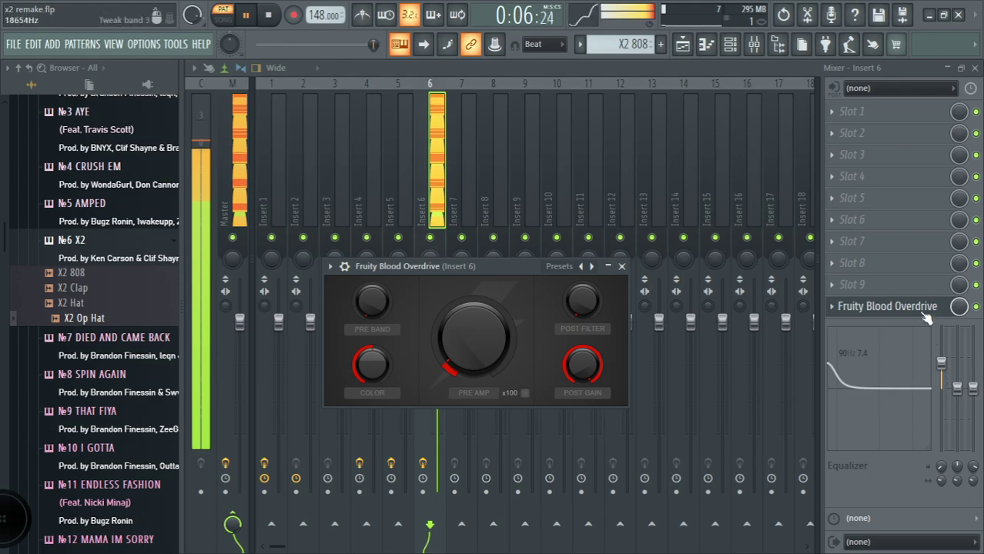
pyautogui.click(705, 44)
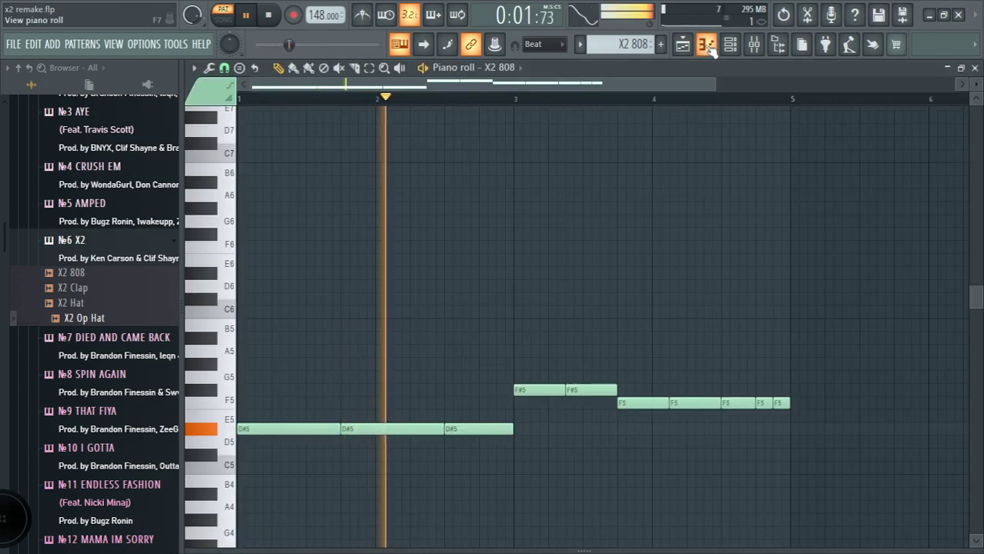
# Step: Show the playlist arrangement, collapse the browser to make room, and play the song from the start
pyautogui.click(680, 46)
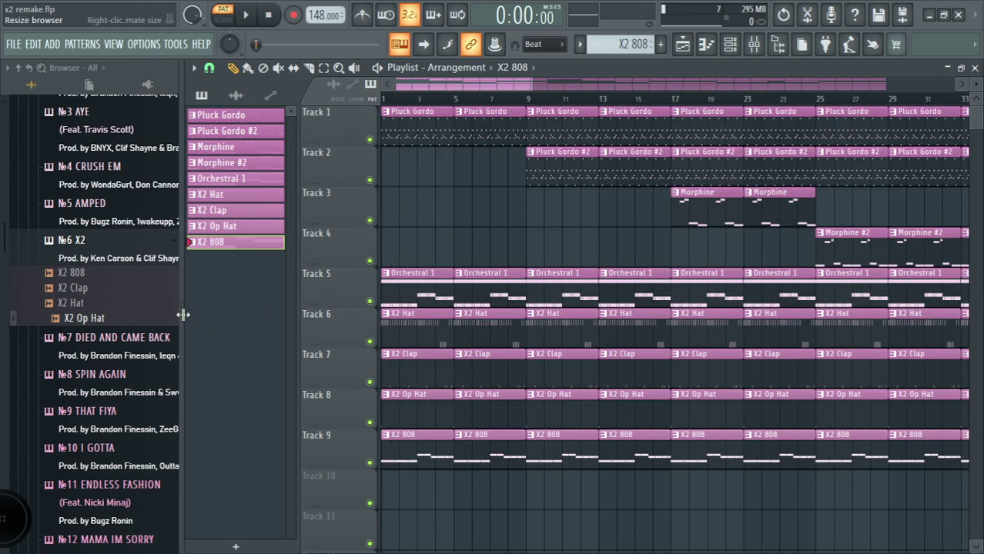
pyautogui.moveTo(183, 314); pyautogui.dragTo(3, 378)
pyautogui.keyDown('ctrl'); pyautogui.scroll(2, 288, 281); pyautogui.keyUp('ctrl')
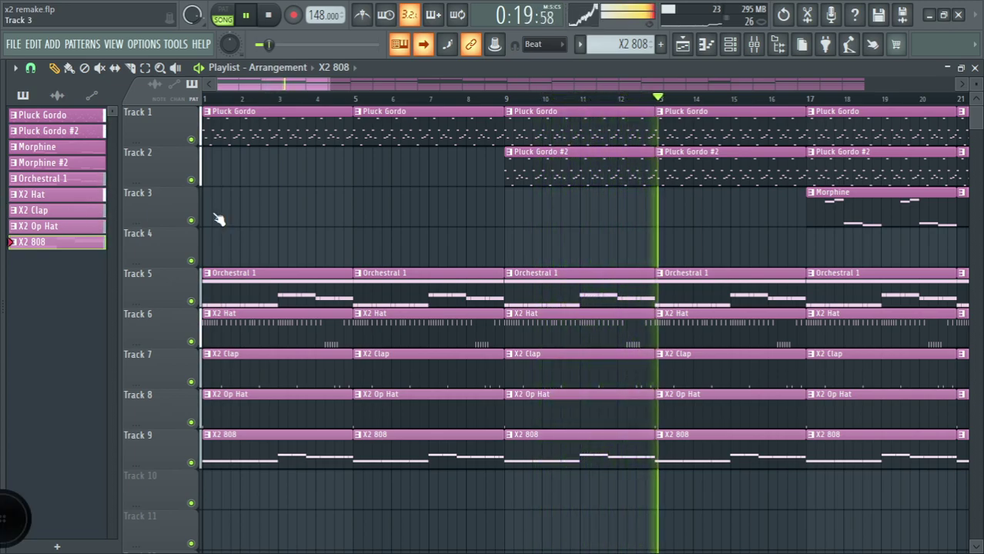
# Step: Fill in the second run of Pluck Gordo #2 clips on Track 2 so that it starts at bar 41
pyautogui.scroll(-3, 627, 269)
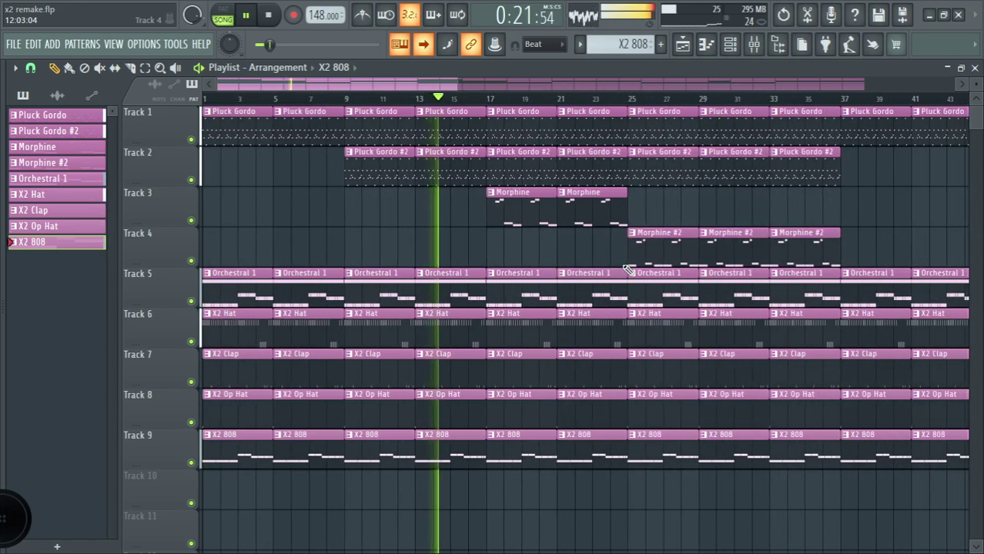
pyautogui.scroll(-2, 627, 269)
pyautogui.click(763, 174)
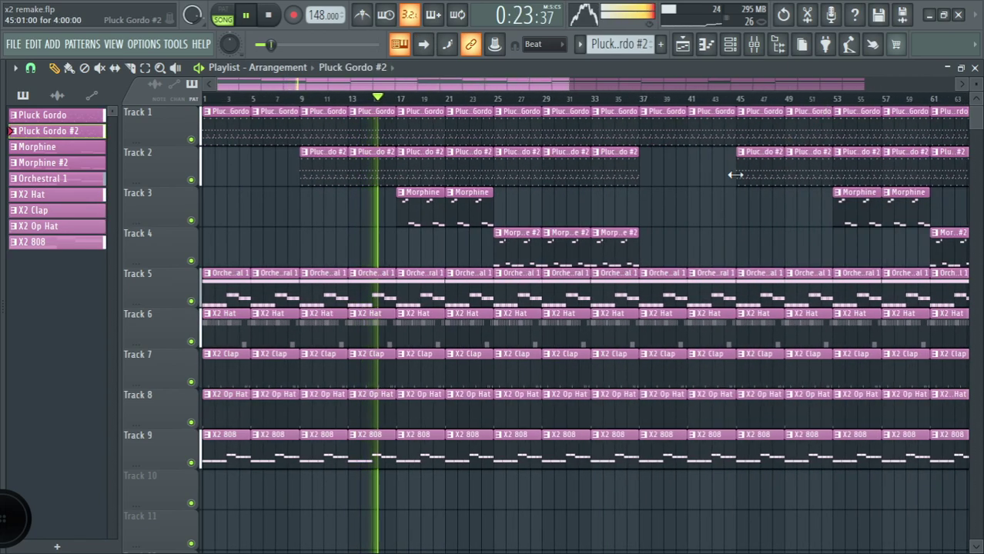
pyautogui.scroll(4, 688, 174)
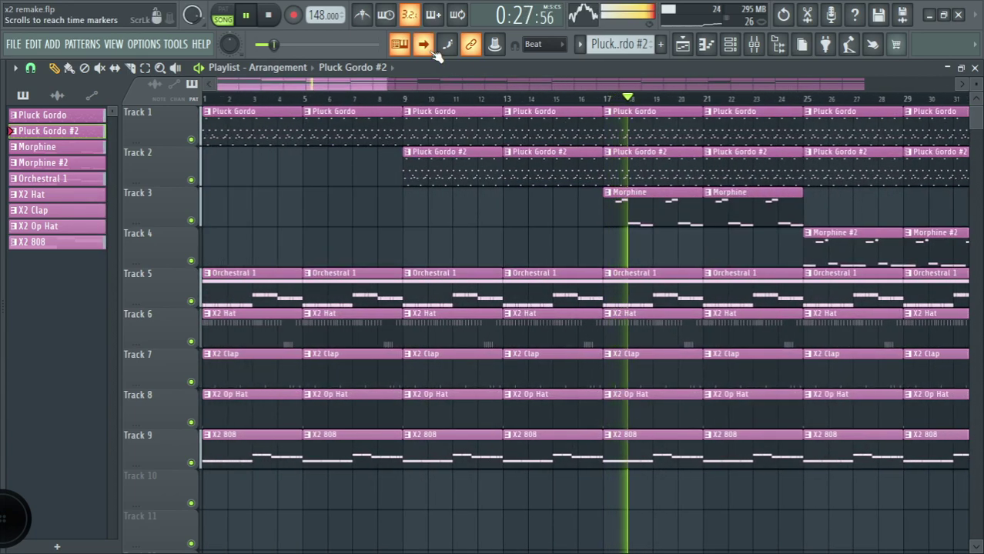
pyautogui.scroll(3, 556, 243)
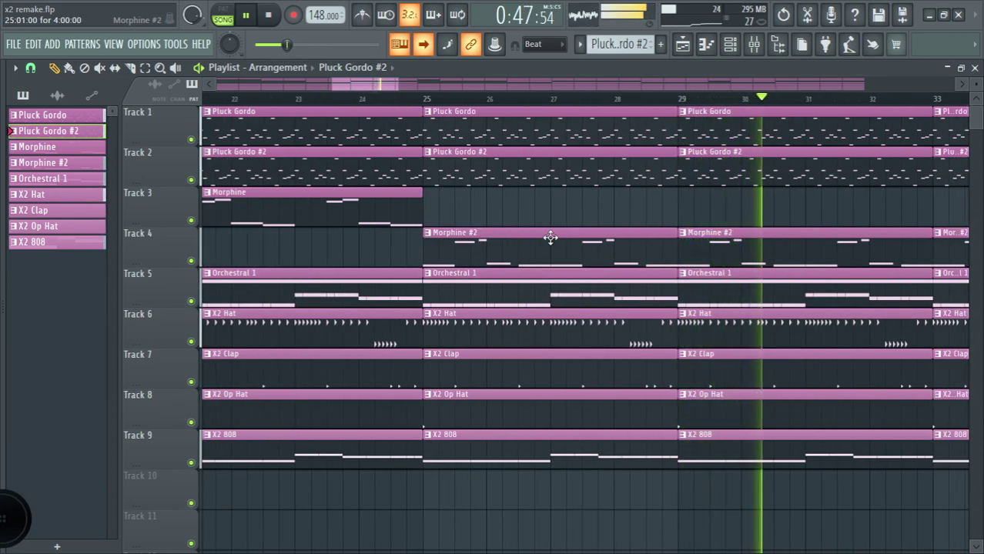
# Step: Add a Morphine clip on Track 3 at bar 45 and a Morphine #2 clip on Track 4 at bar 49
pyautogui.scroll(-8, 661, 231)
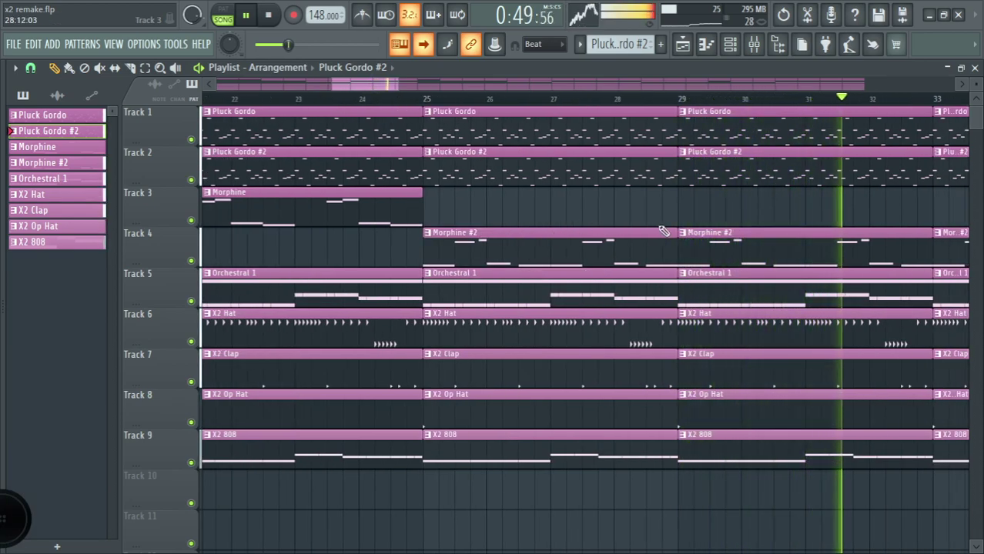
pyautogui.scroll(-1, 661, 231)
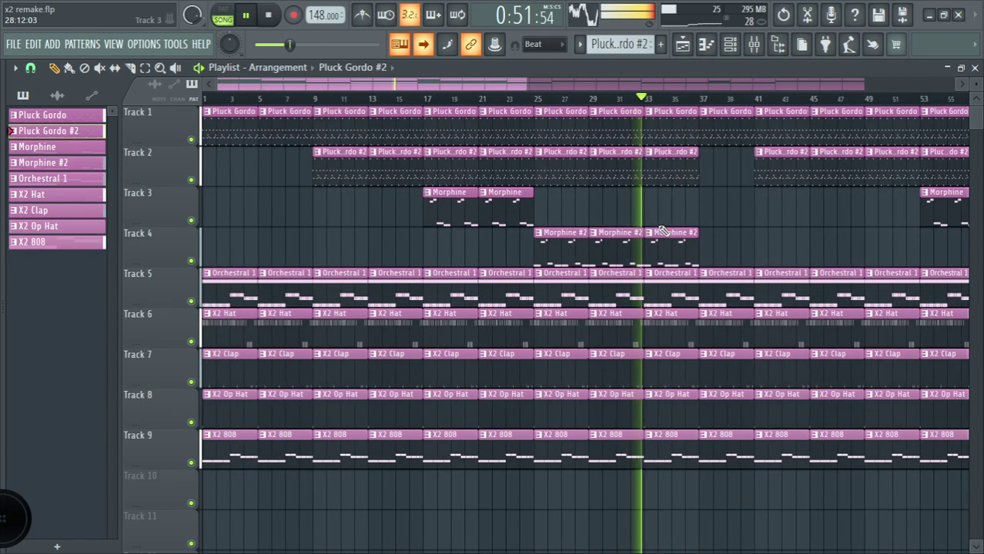
pyautogui.scroll(-1, 916, 211)
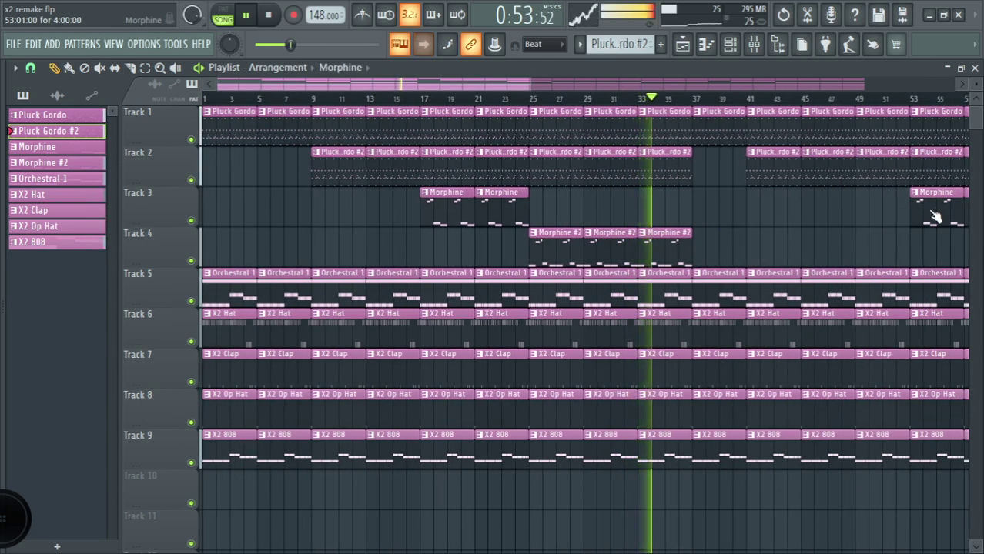
pyautogui.click(807, 215)
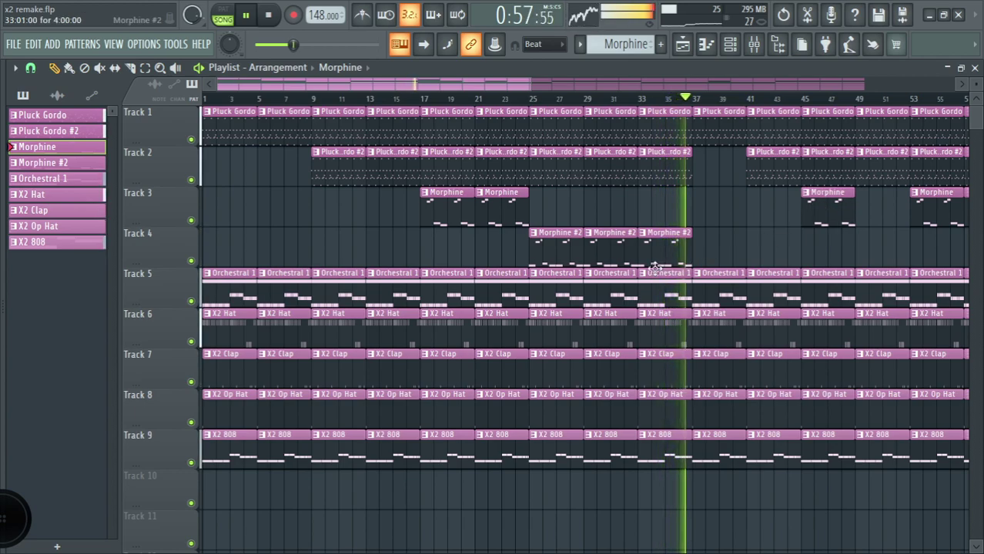
pyautogui.click(856, 247)
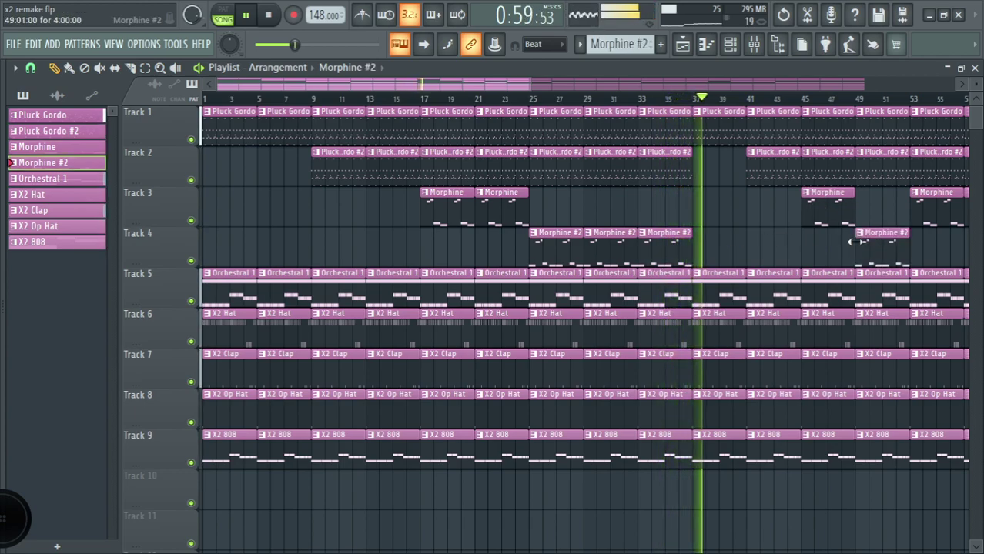
# Step: Enable playlist auto-scrolling and follow the playback through to the final section of the arrangement
pyautogui.scroll(6, 786, 256)
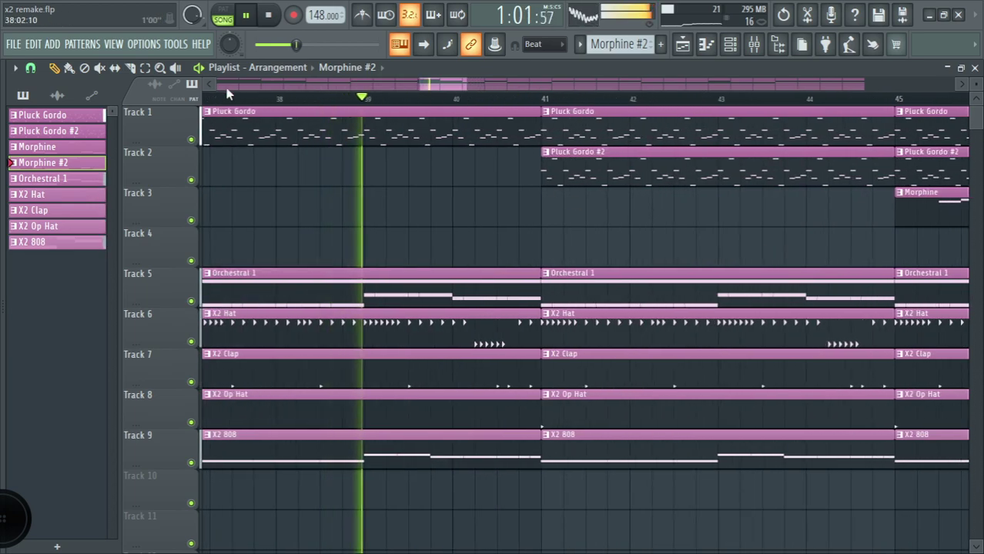
pyautogui.click(424, 46)
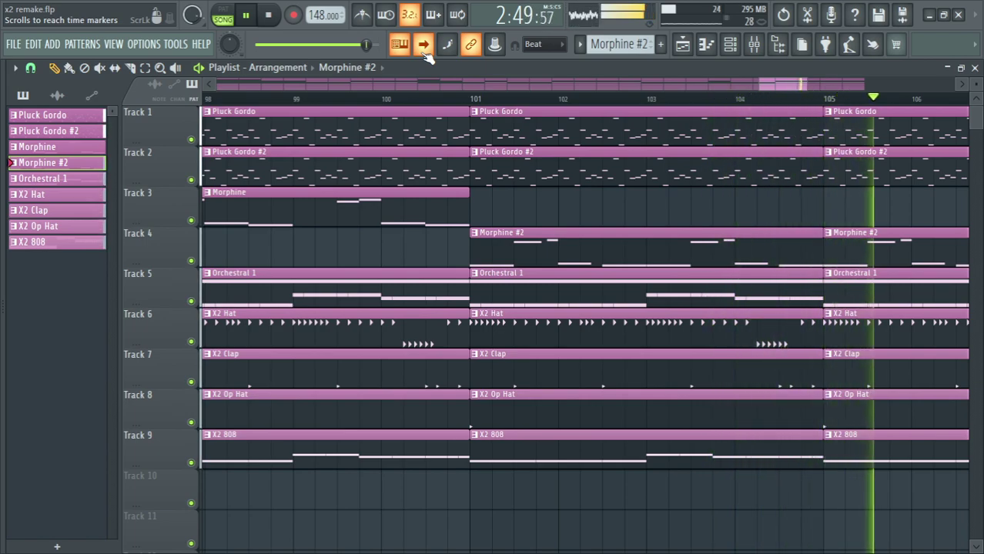
pyautogui.scroll(-5, 660, 199)
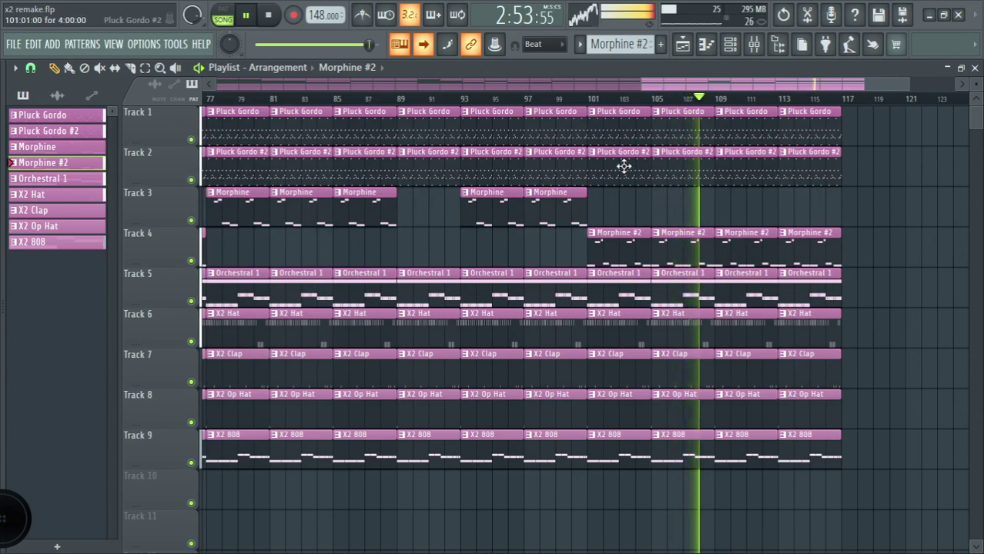
pyautogui.scroll(-2, 595, 170)
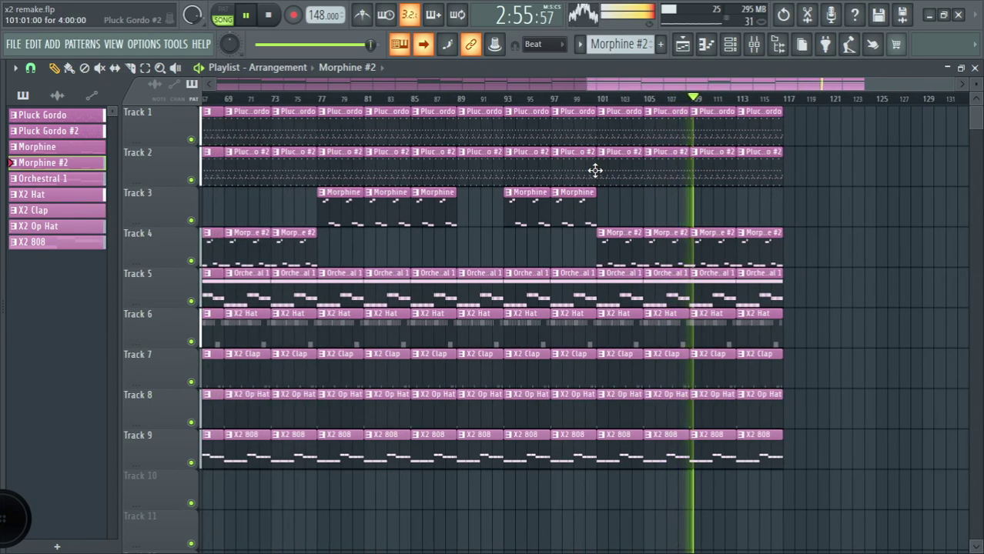
# Step: Save the x2 remake project and stop the song playback
pyautogui.click(12, 47)
pyautogui.click(26, 111)
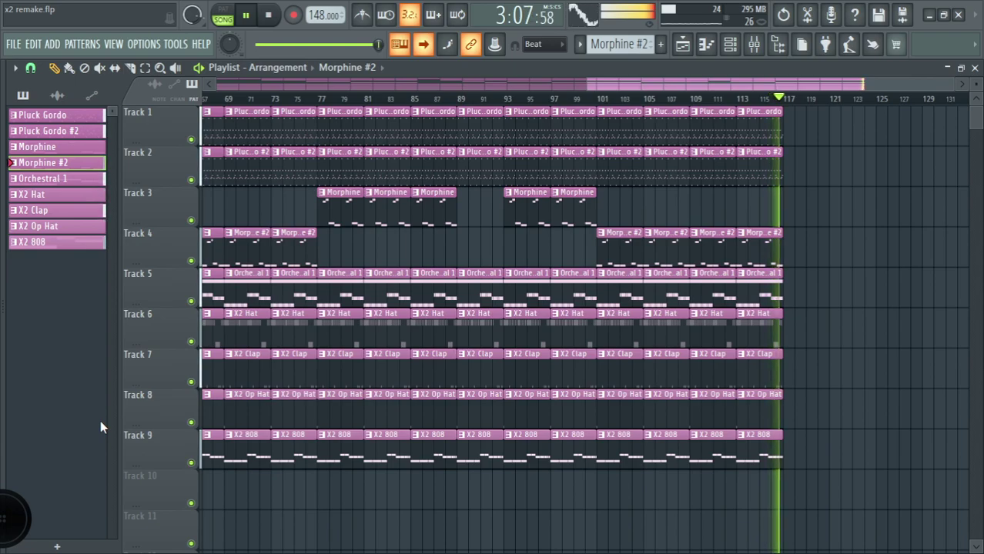
pyautogui.hotkey('ctrl', 's')
pyautogui.press('space')
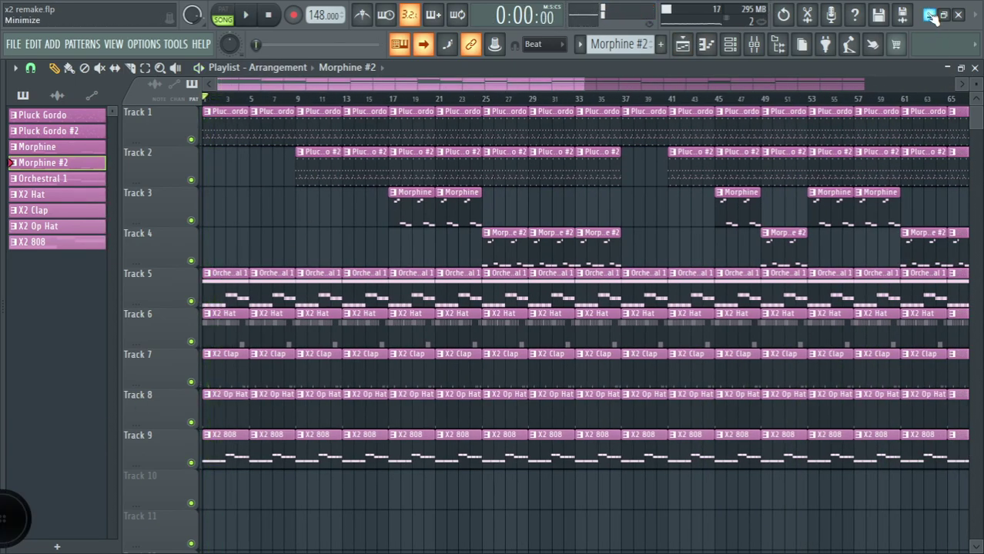